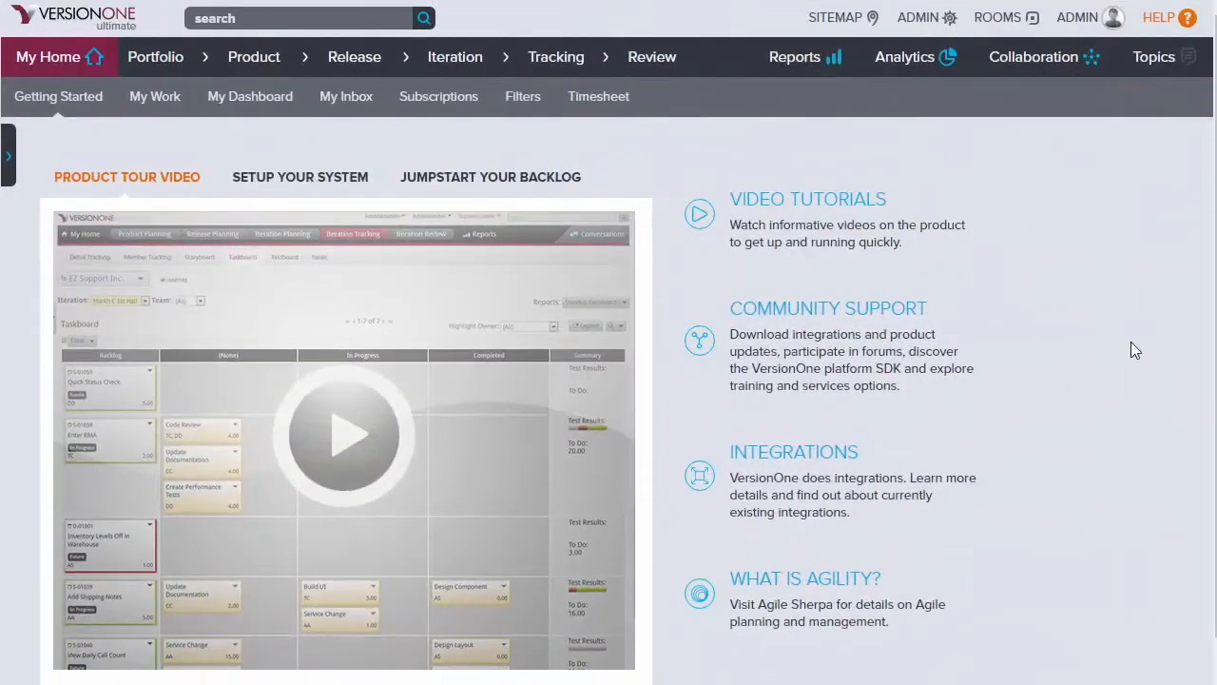
Open the DevOps administration settings for DeliveryStream and switch DeliveryStream to Enabled.
{"action": "left_click", "coordinate": [943, 18]}
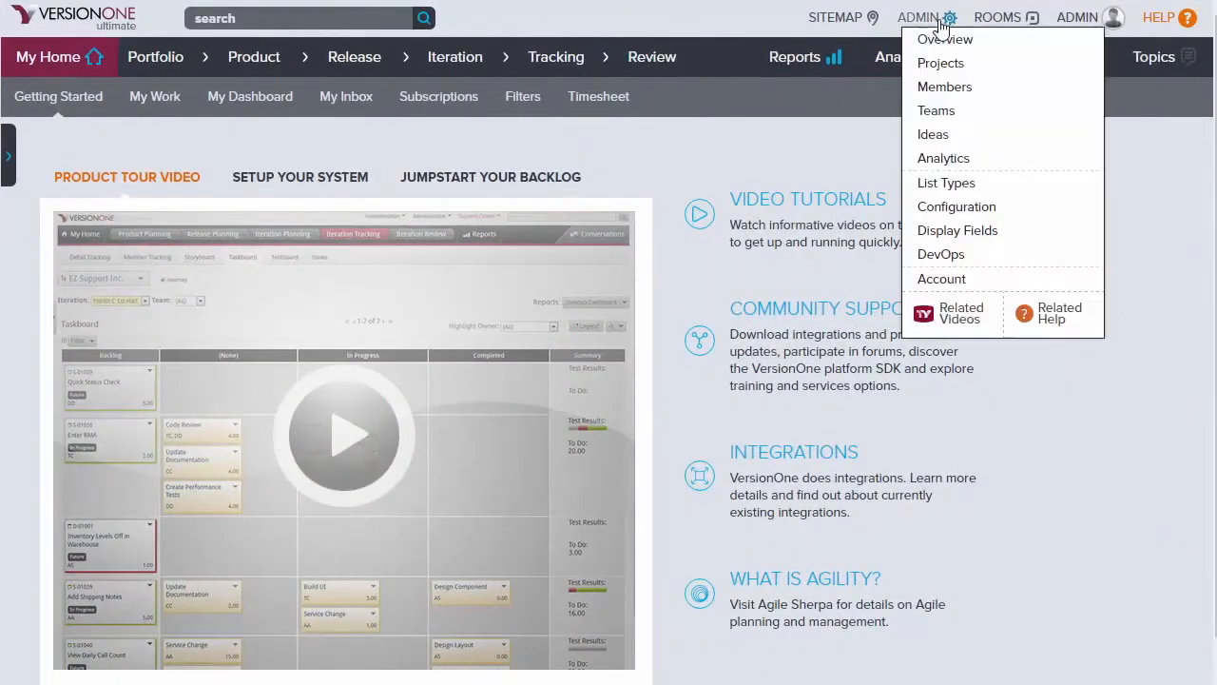
{"action": "left_click", "coordinate": [941, 255]}
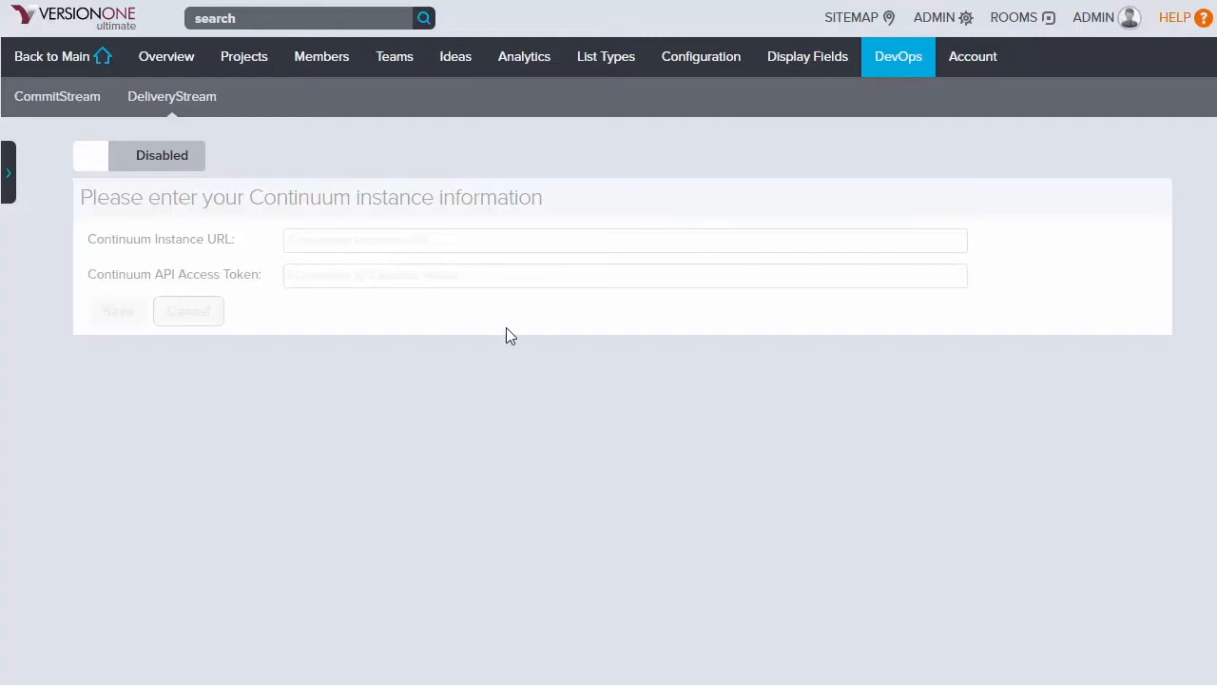
{"action": "left_click", "coordinate": [184, 167]}
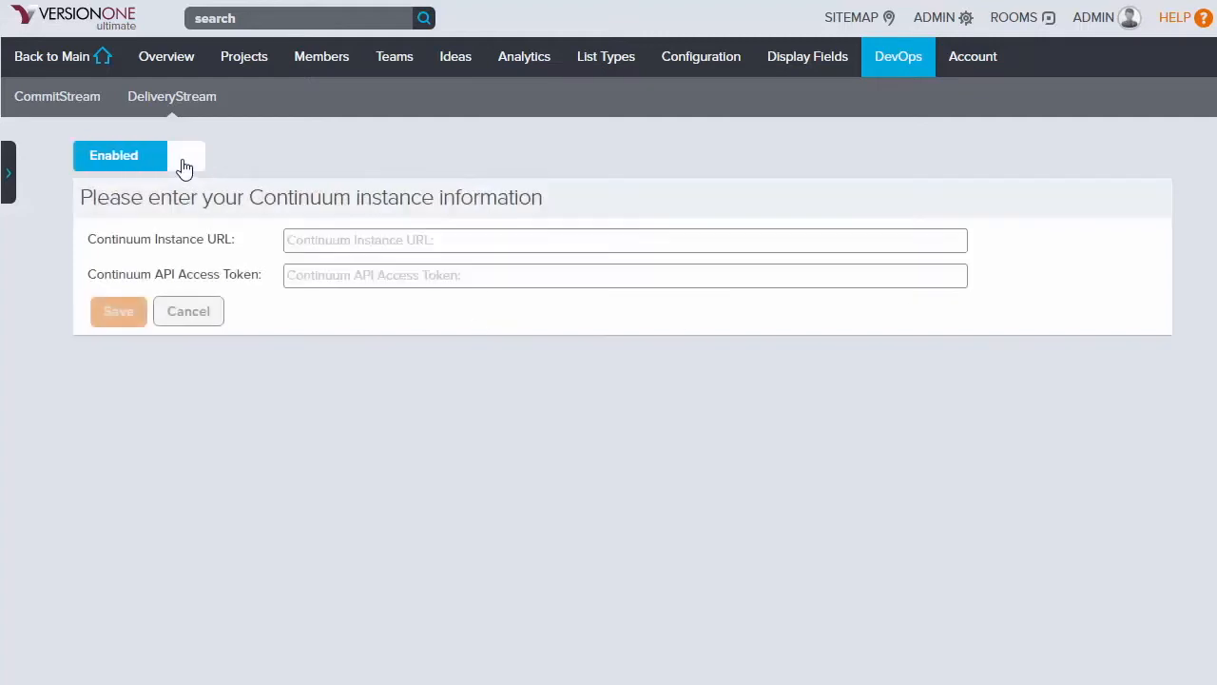
{"action": "left_click", "coordinate": [442, 244]}
{"action": "type", "text": "http://continuumstaging.eastus.cloudapp.azure.com:8080/"}
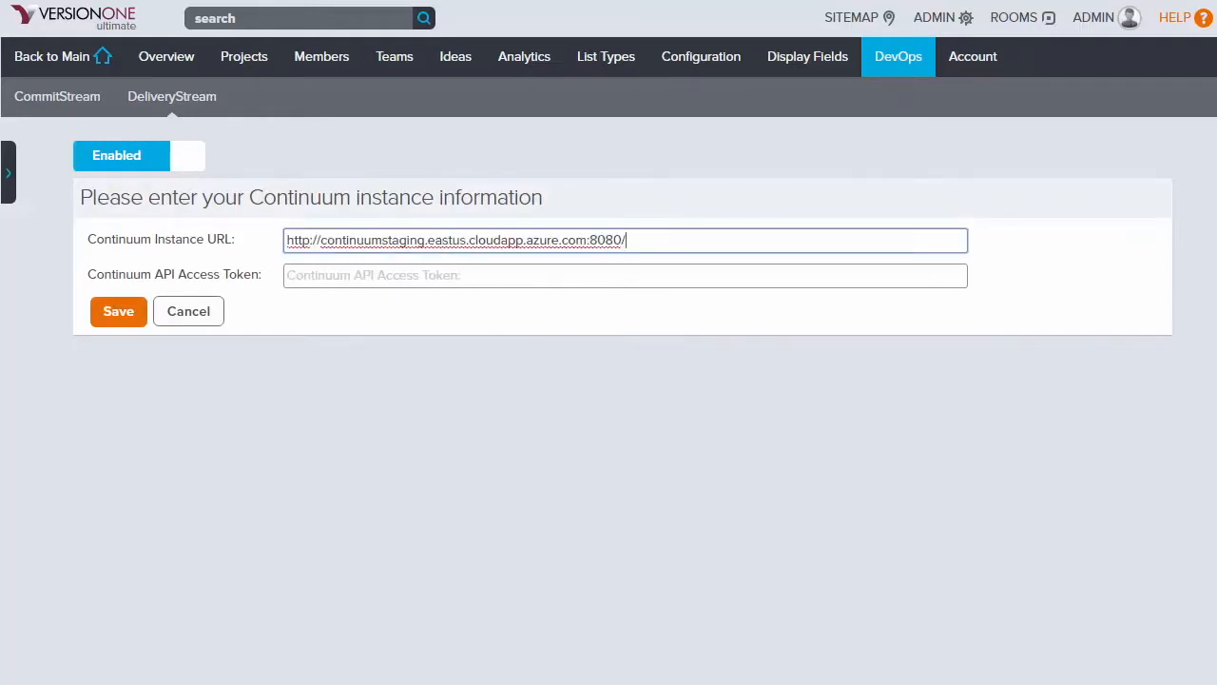
{"action": "left_click", "coordinate": [354, 277]}
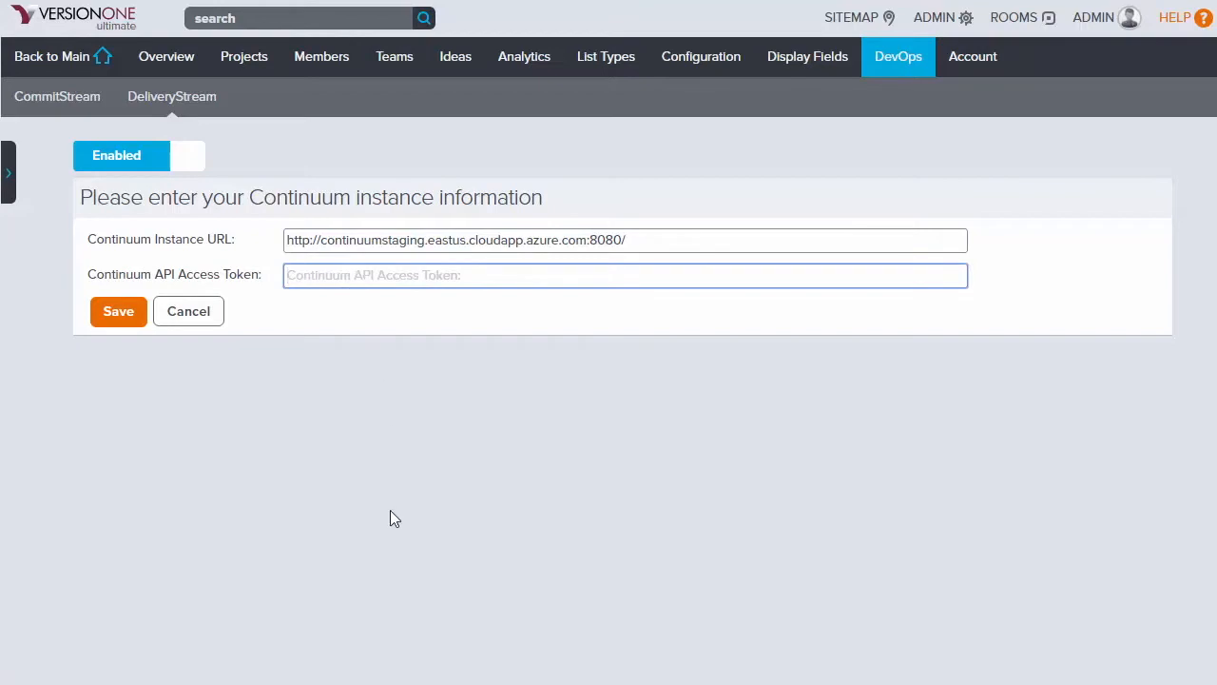
{"action": "key", "text": "ctrl+v"}
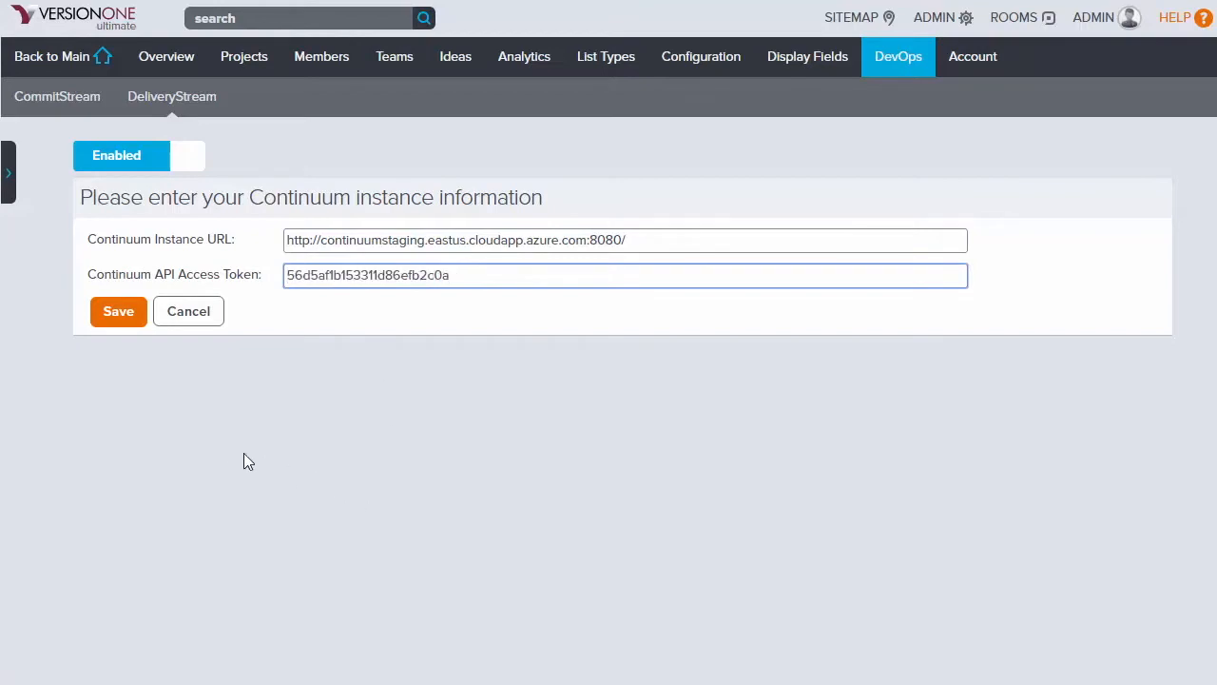
{"action": "left_click", "coordinate": [130, 320]}
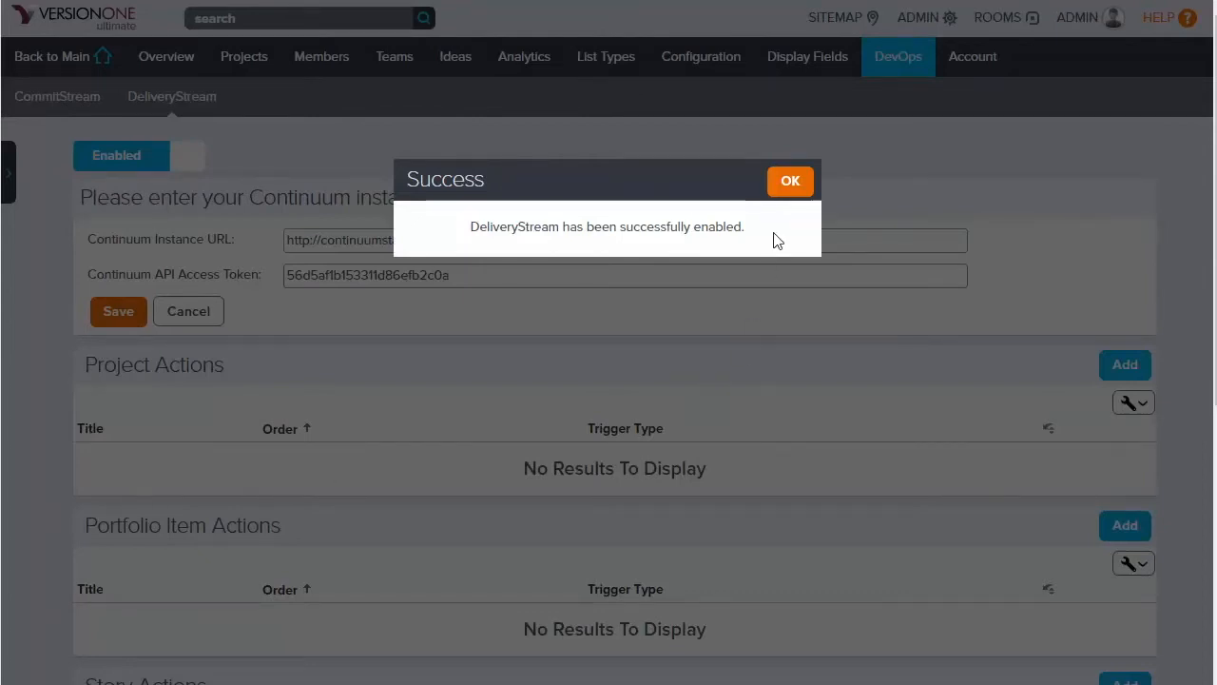
{"action": "left_click", "coordinate": [789, 183]}
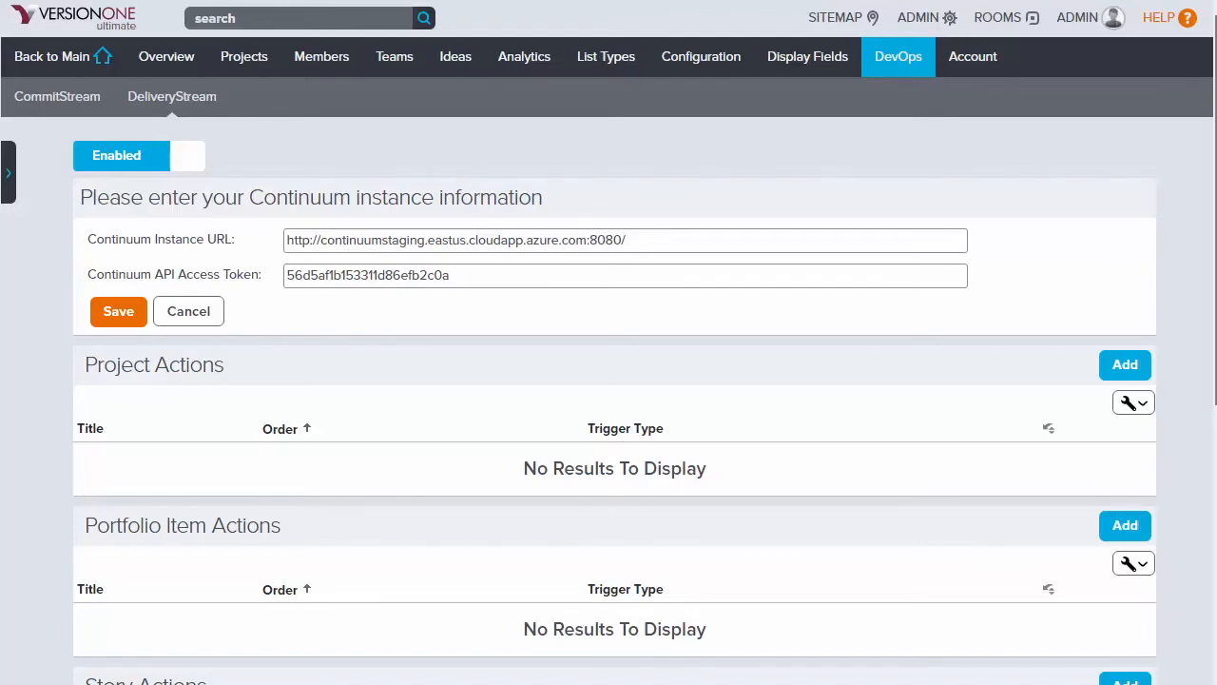
Add a portfolio item action titled "Start Feature" with the description "Create a new branch for the feature".
{"action": "left_click_drag", "start_coordinate": [1214, 162], "coordinate": [1209, 444]}
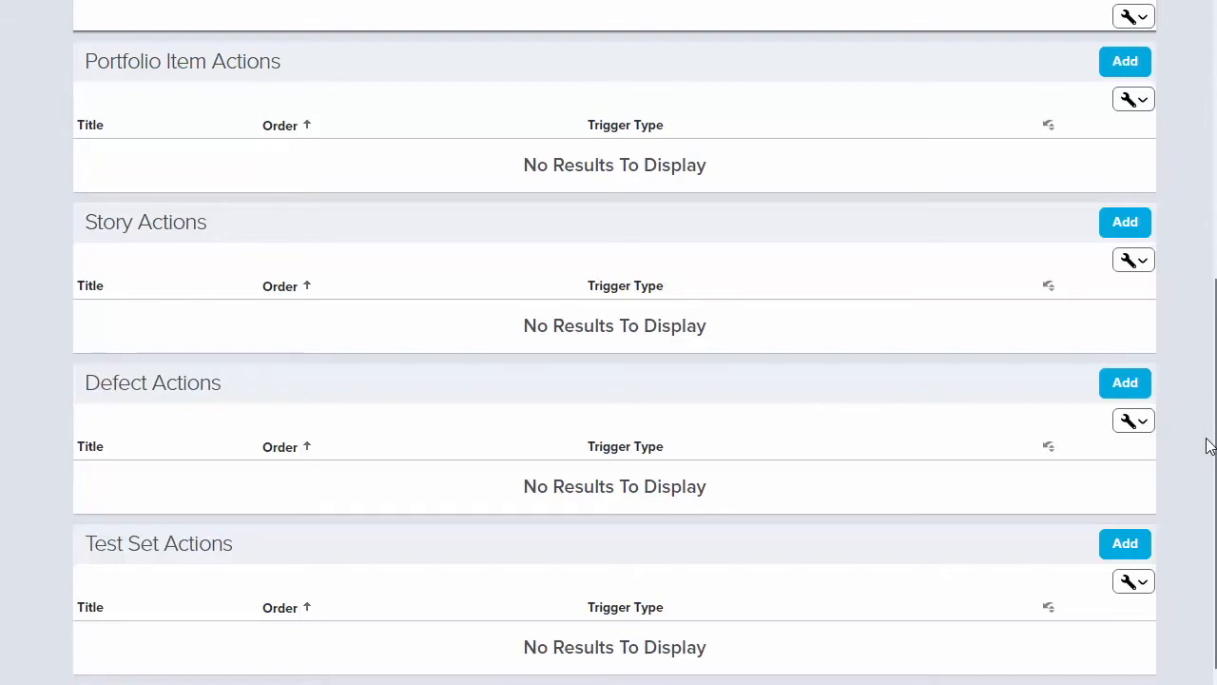
{"action": "scroll", "coordinate": [1178, 234], "scroll_direction": "up", "scroll_amount": 5}
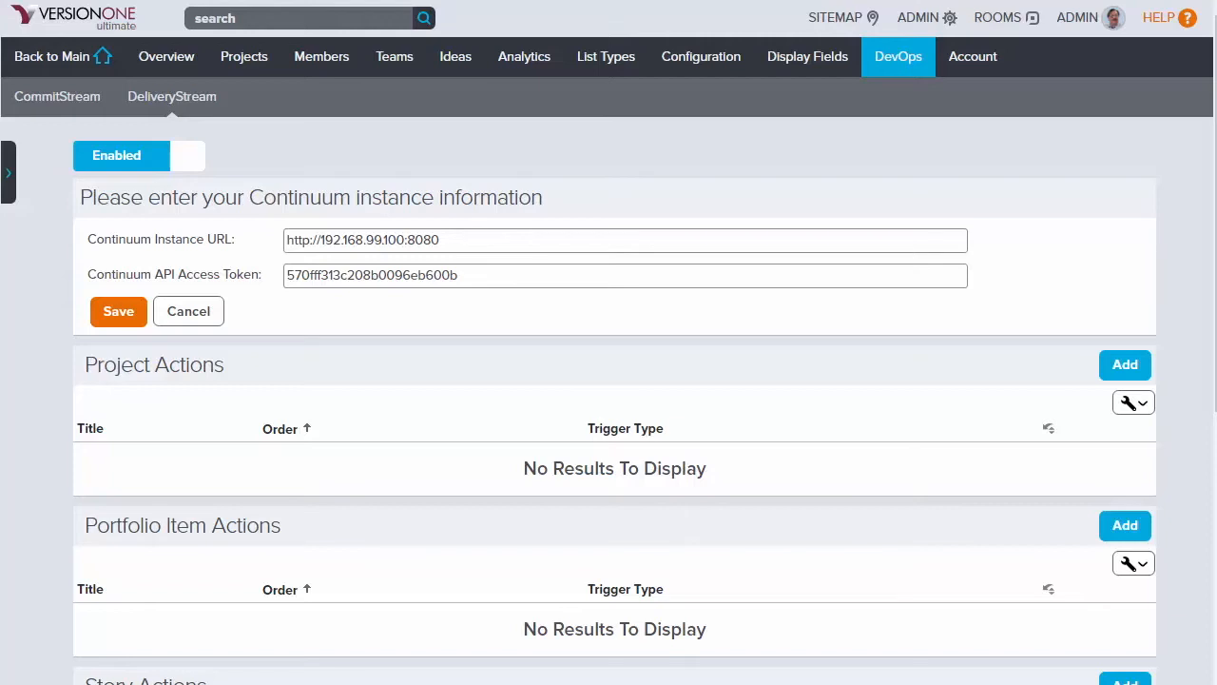
{"action": "left_click", "coordinate": [1125, 525]}
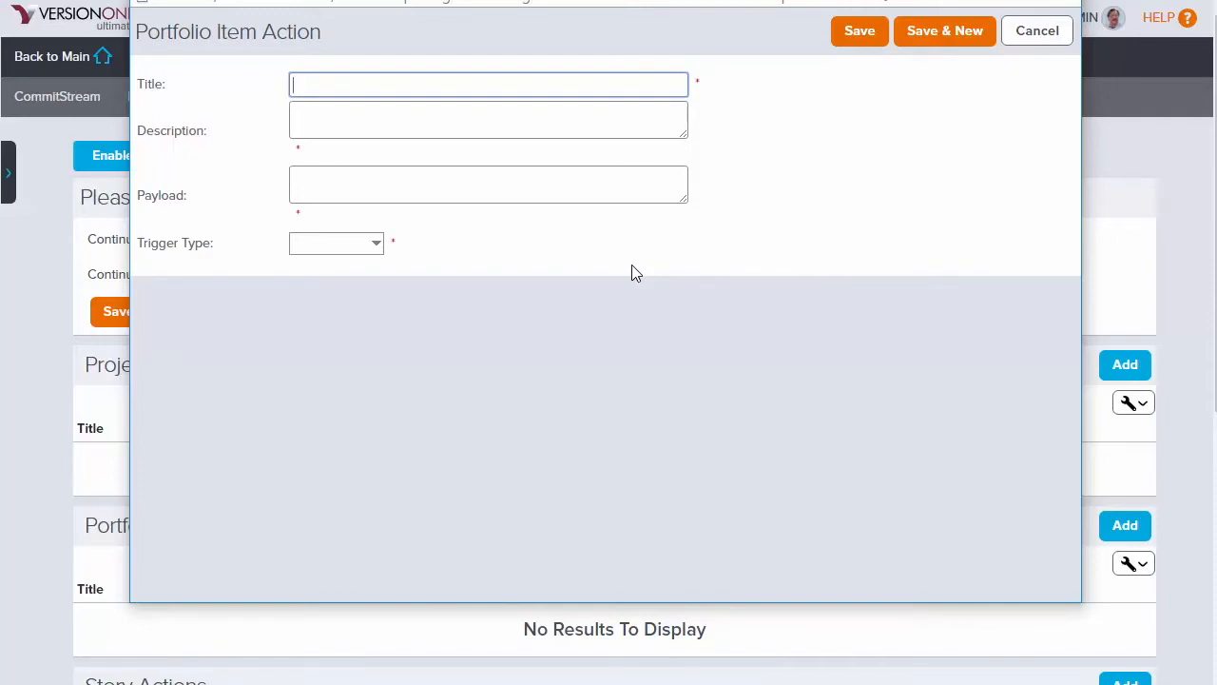
{"action": "type", "text": "Start Feature"}
{"action": "key", "text": "Tab"}
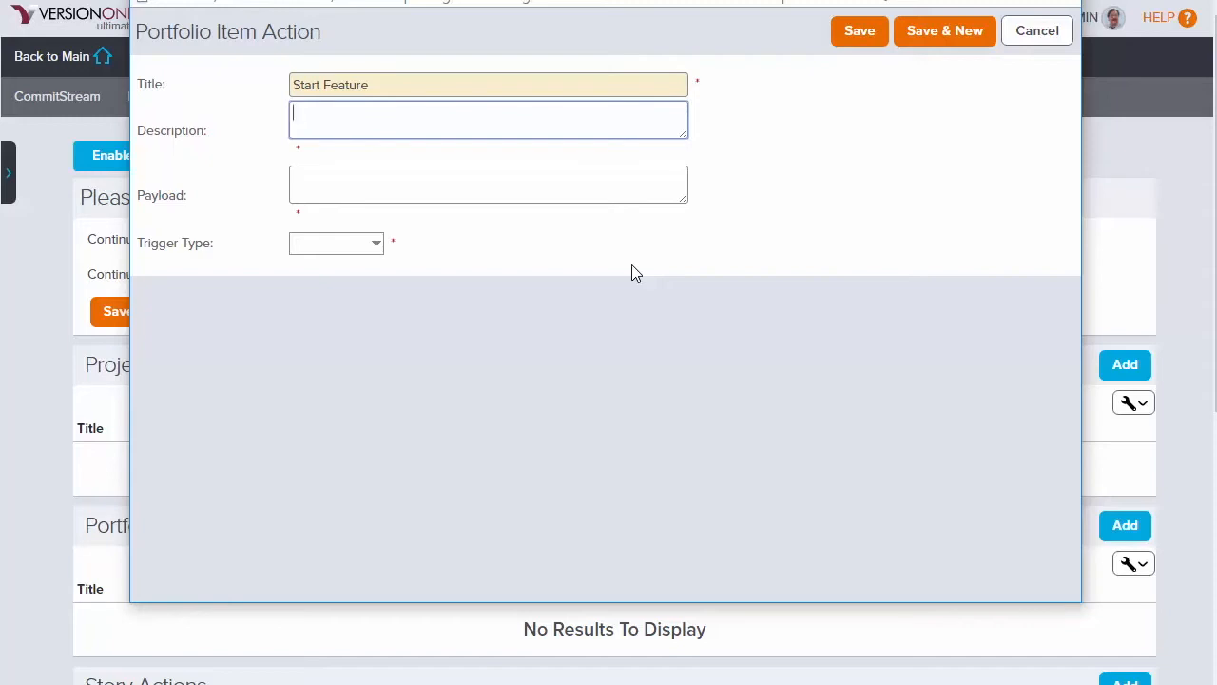
{"action": "type", "text": "Create a new branch for the feature"}
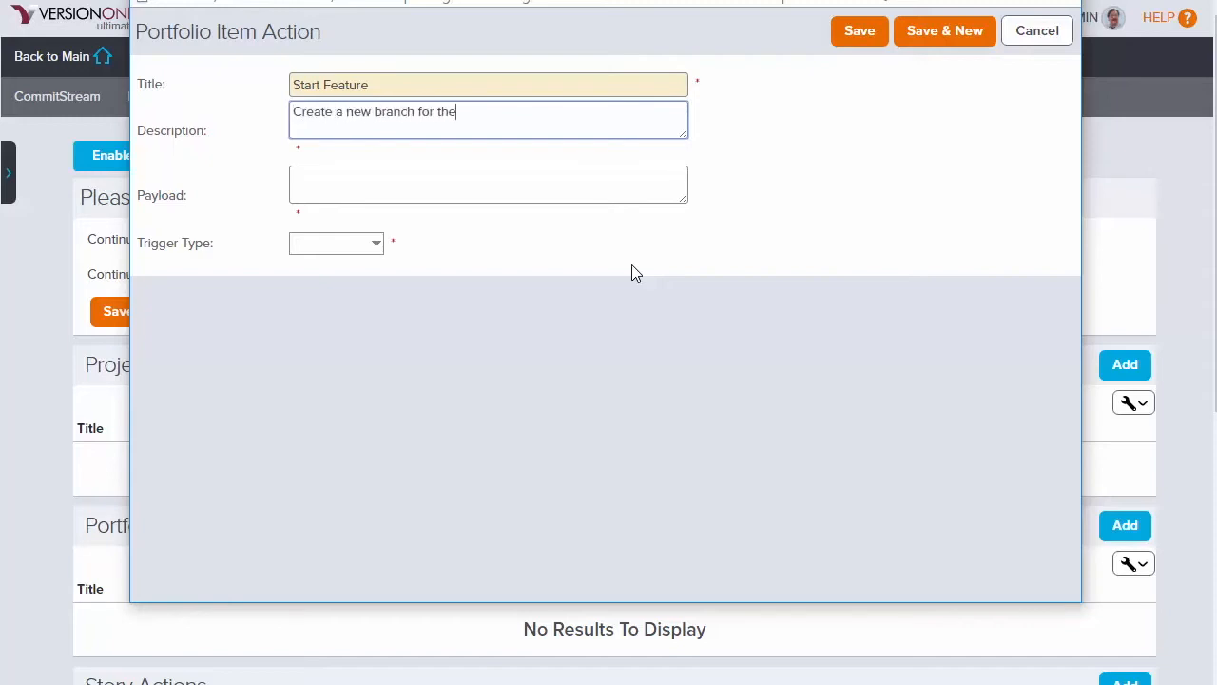
{"action": "key", "text": "Tab"}
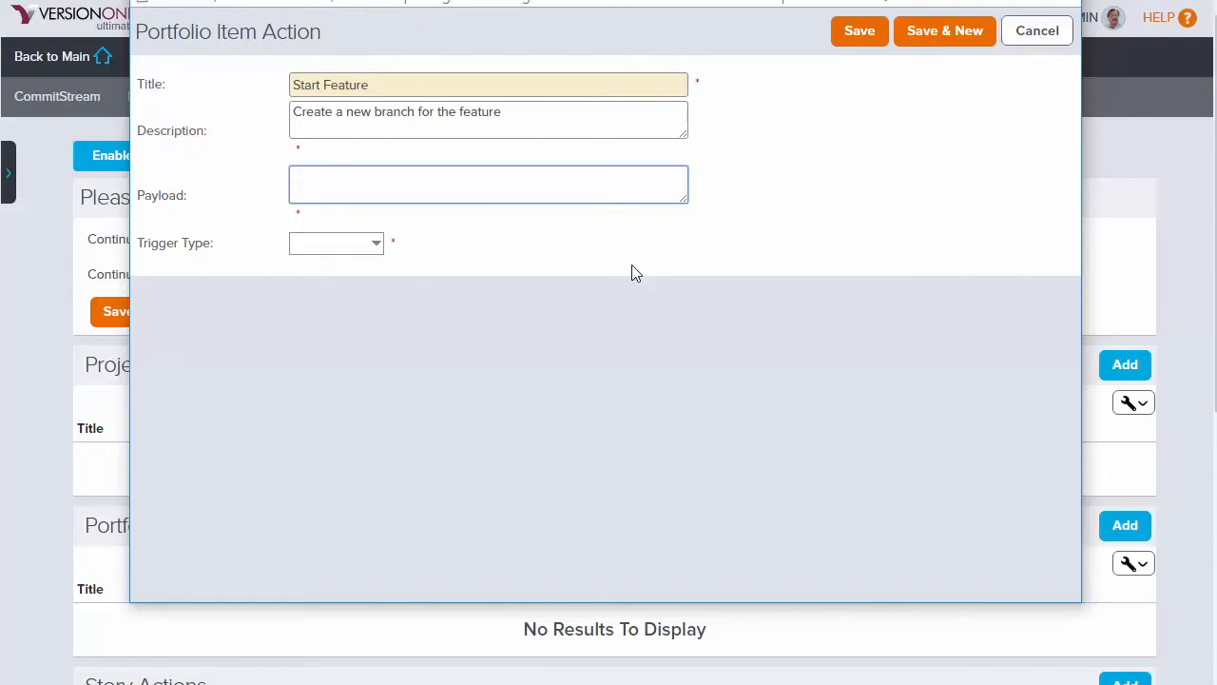
Paste the JSON payload with definition StartStory, project AuthenticatorService and group master, set the trigger type to Pipeline, and save the action.
{"action": "key", "text": "ctrl+v"}
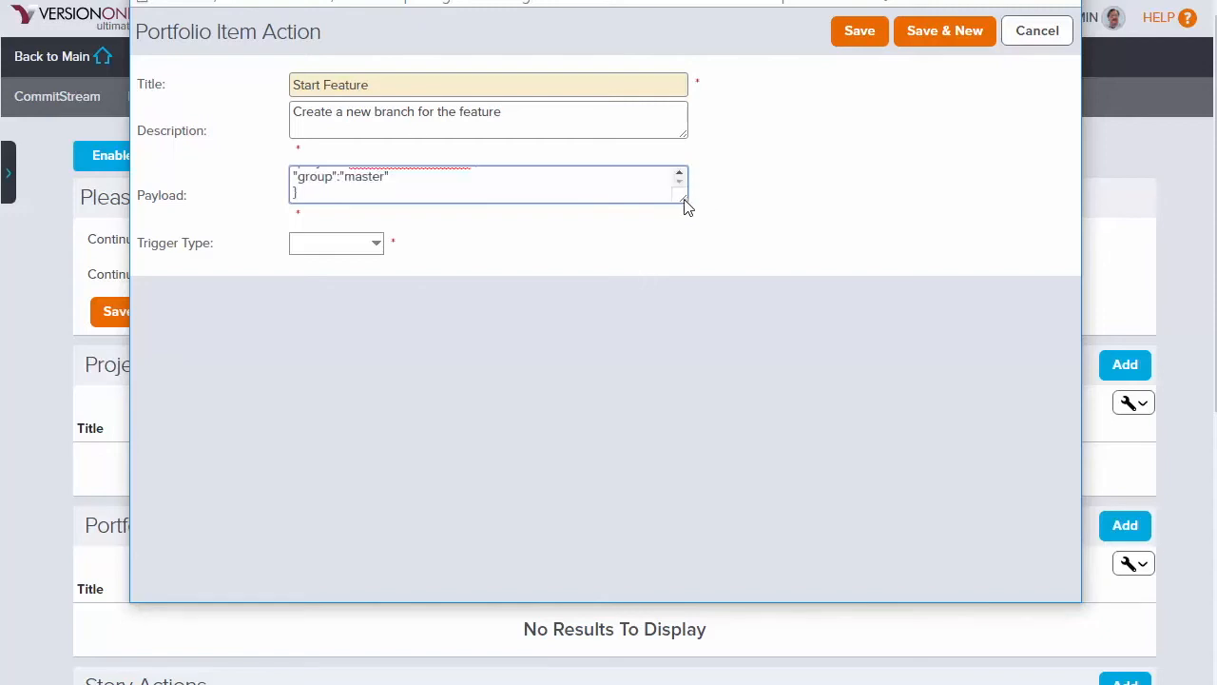
{"action": "left_click_drag", "start_coordinate": [684, 202], "coordinate": [699, 280]}
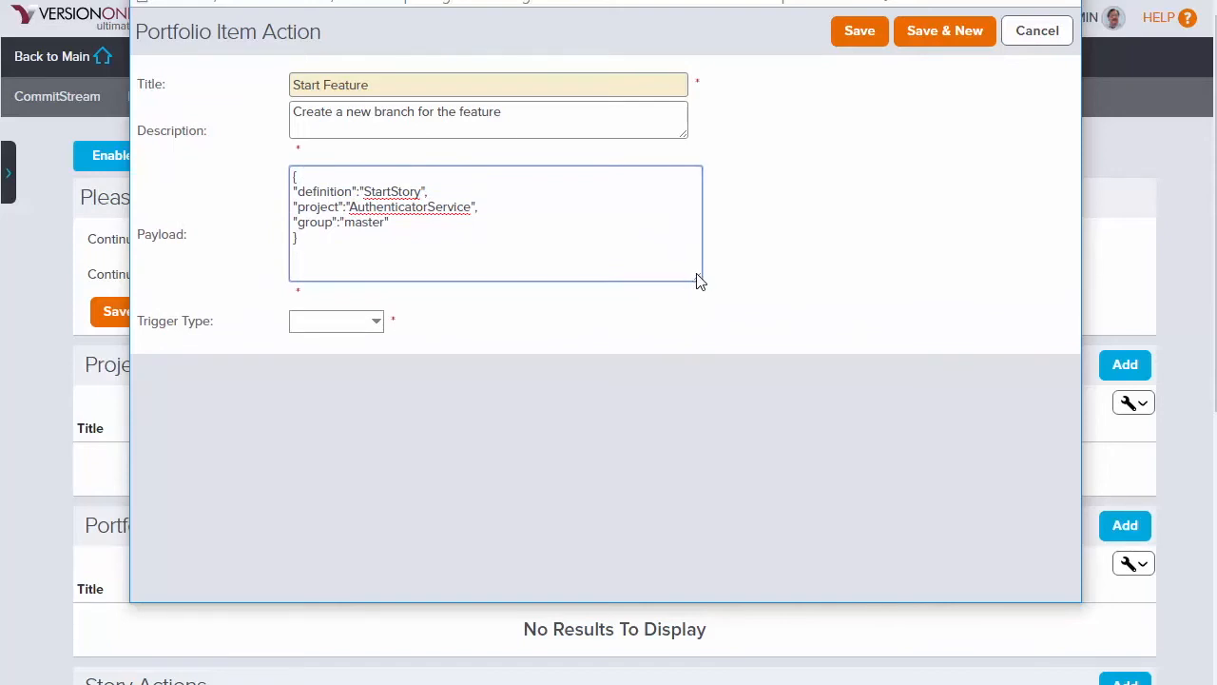
{"action": "left_click", "coordinate": [376, 325]}
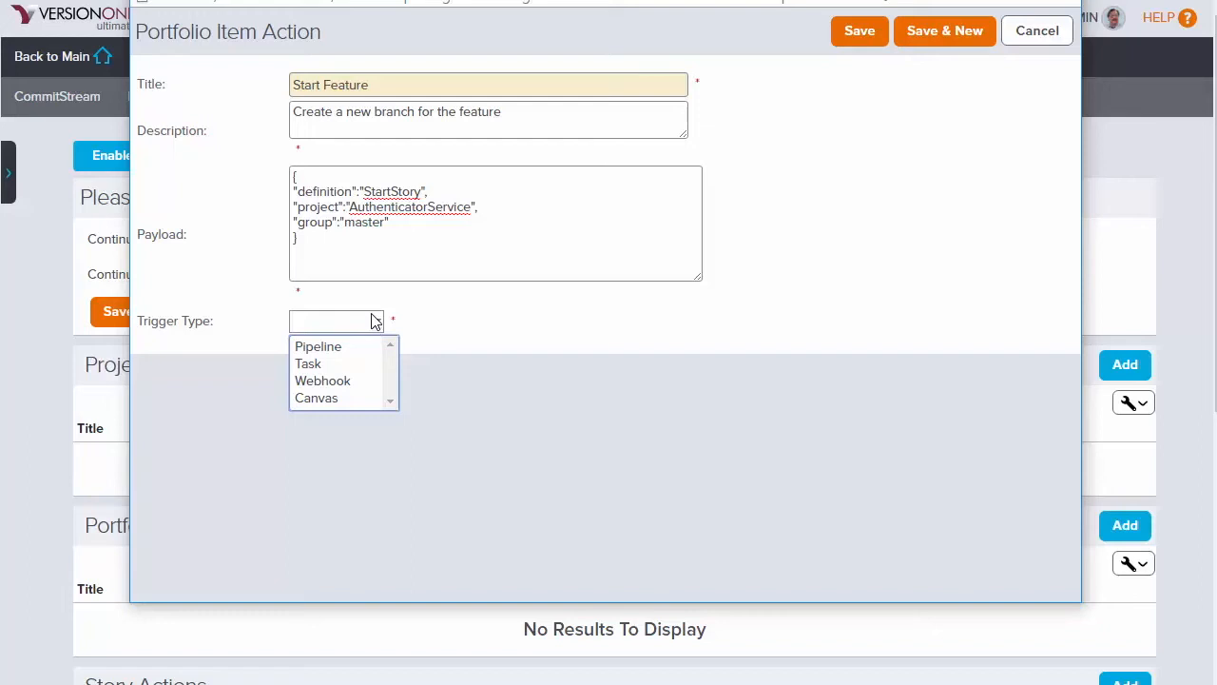
{"action": "left_click", "coordinate": [324, 347]}
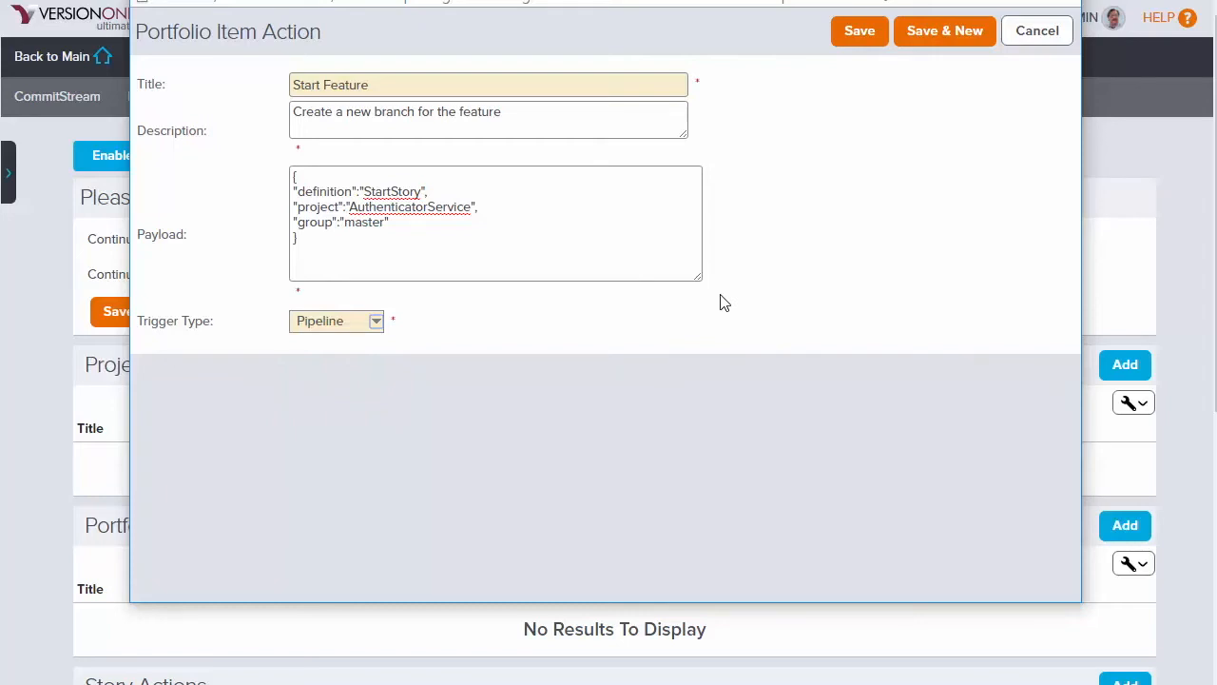
{"action": "left_click", "coordinate": [860, 34]}
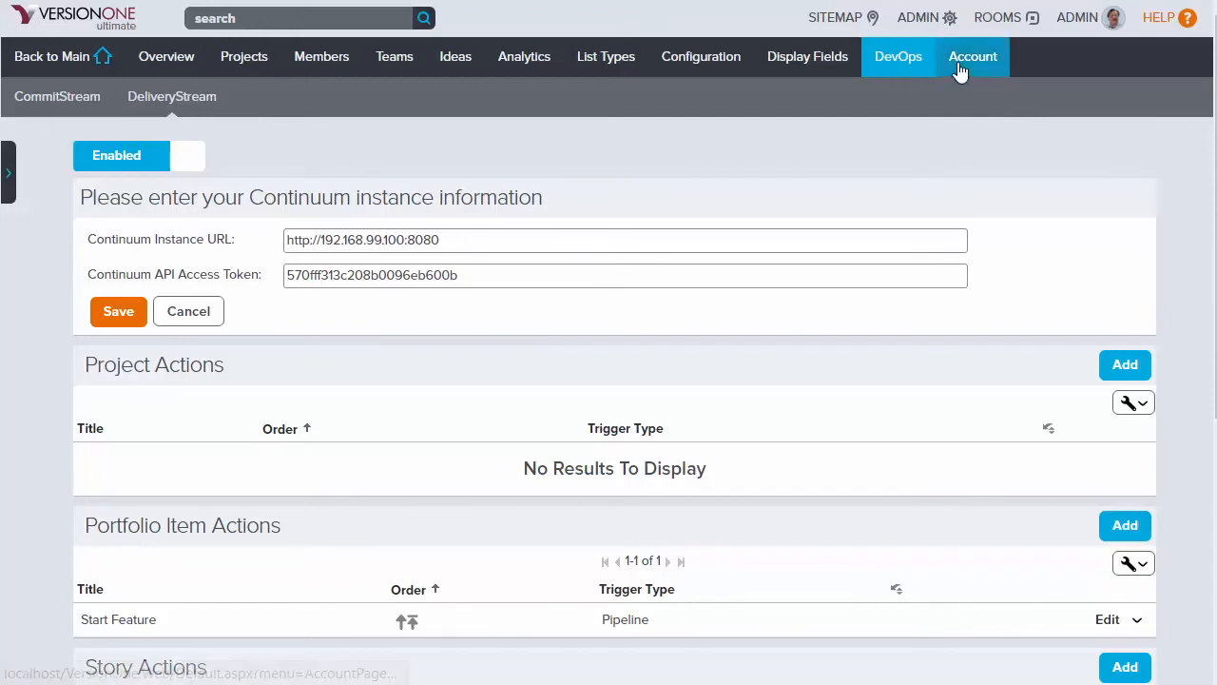
Run the Start Feature DeliveryStream action on the portfolio item "Process Returns on Mobile App".
{"action": "left_click", "coordinate": [1141, 623]}
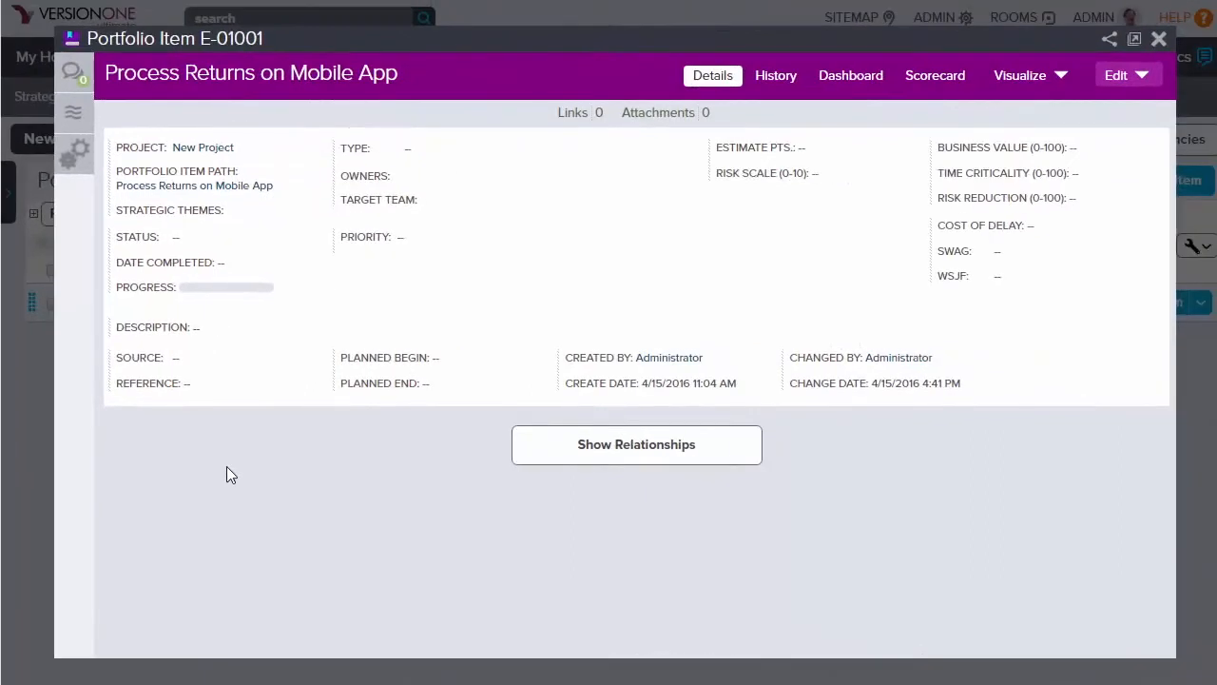
{"action": "left_click", "coordinate": [78, 162]}
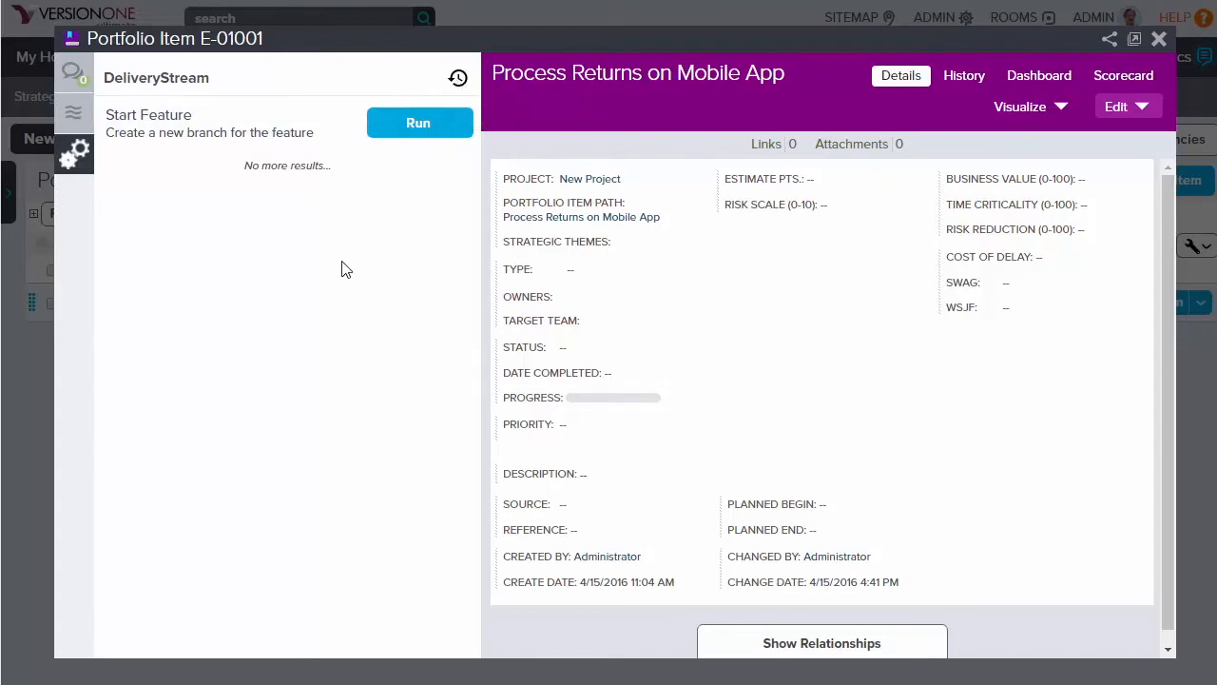
{"action": "left_click", "coordinate": [415, 123]}
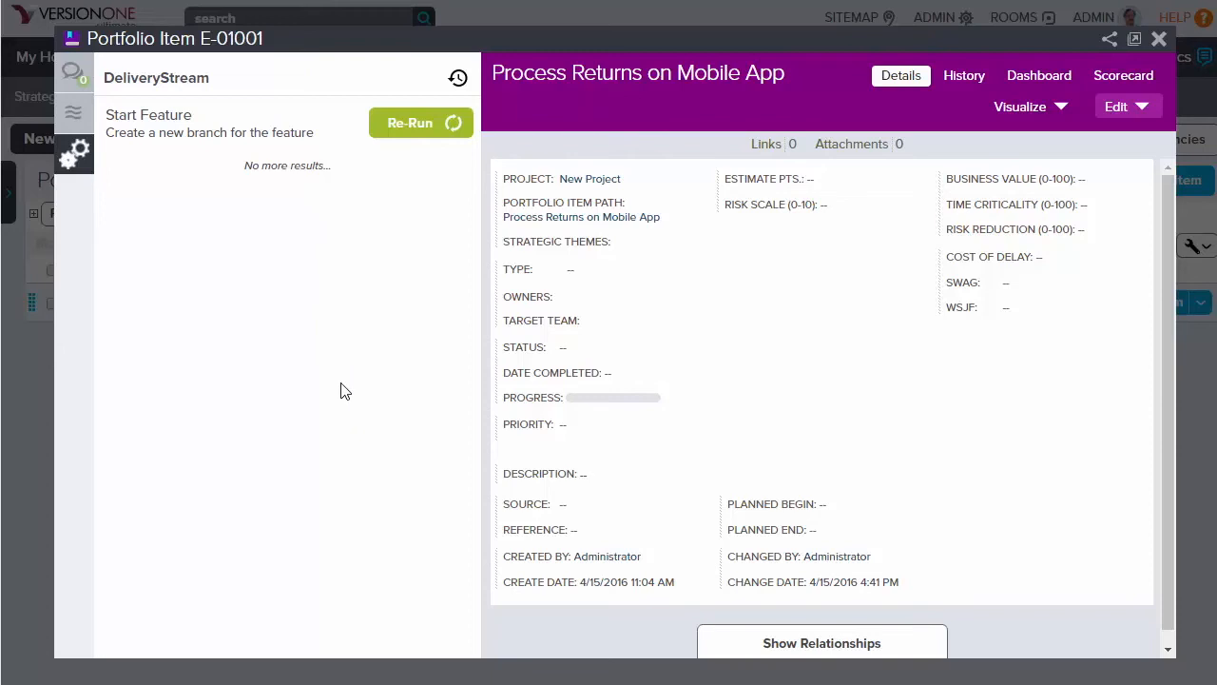
Review the response and request details of the most recent Start Feature run in the DeliveryStream history, and close the history.
{"action": "left_click", "coordinate": [457, 82]}
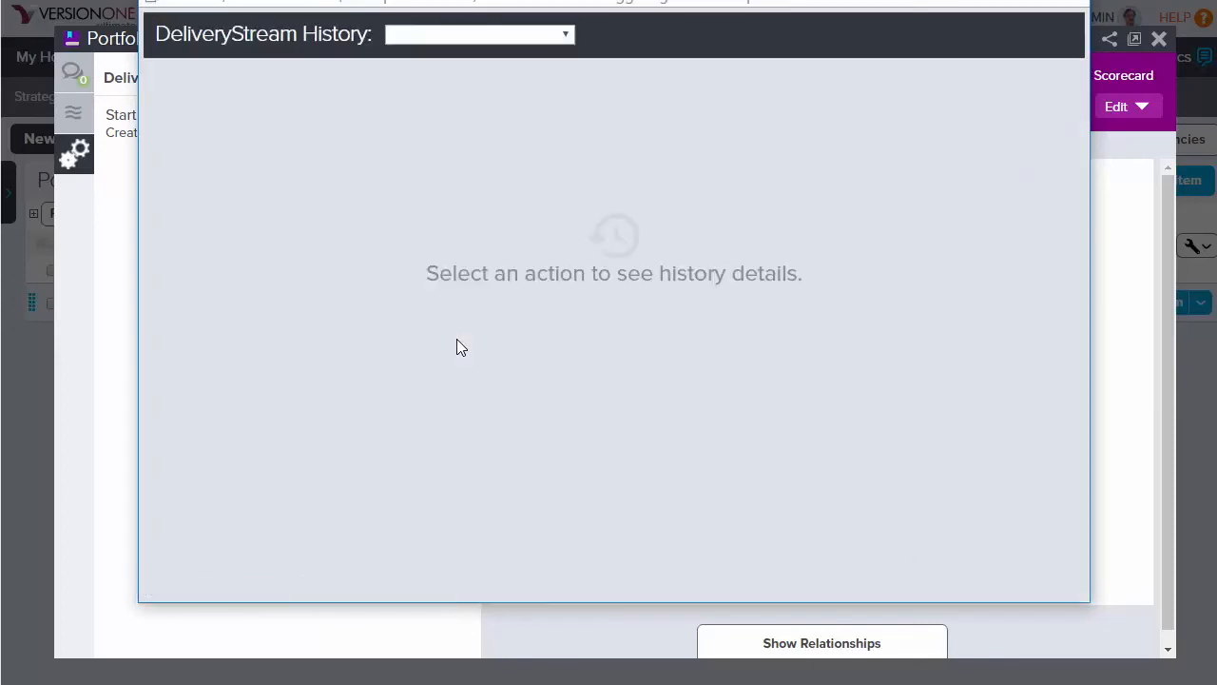
{"action": "left_click", "coordinate": [552, 38]}
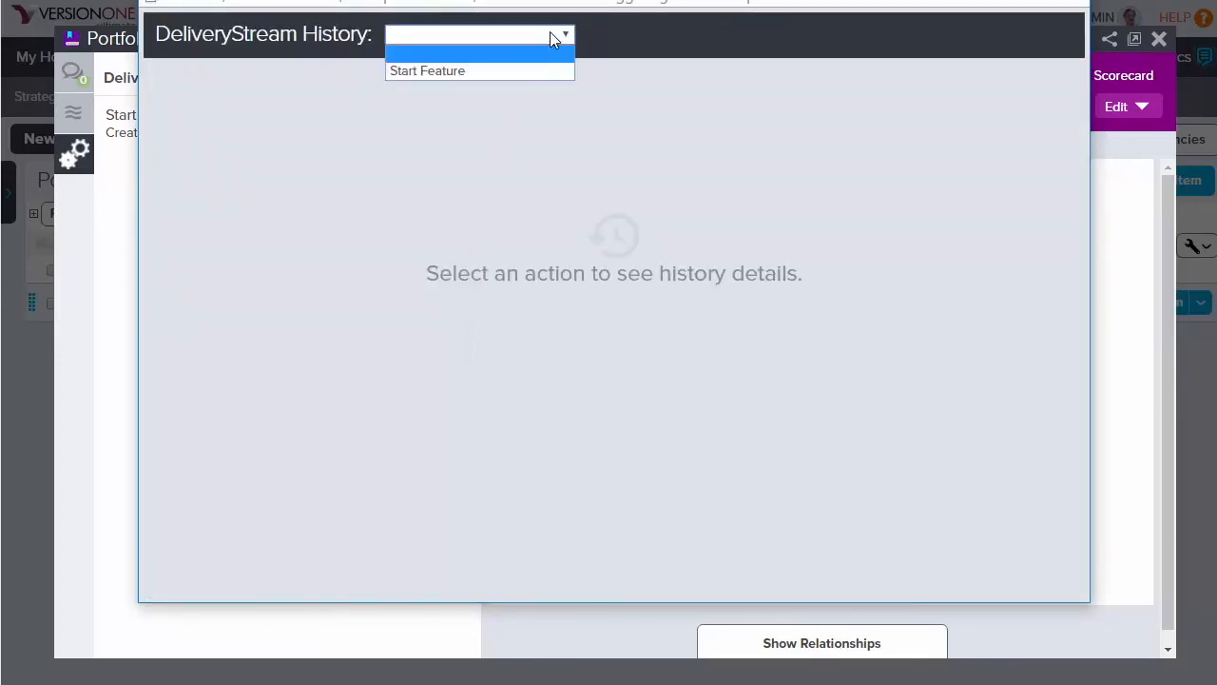
{"action": "left_click", "coordinate": [516, 70]}
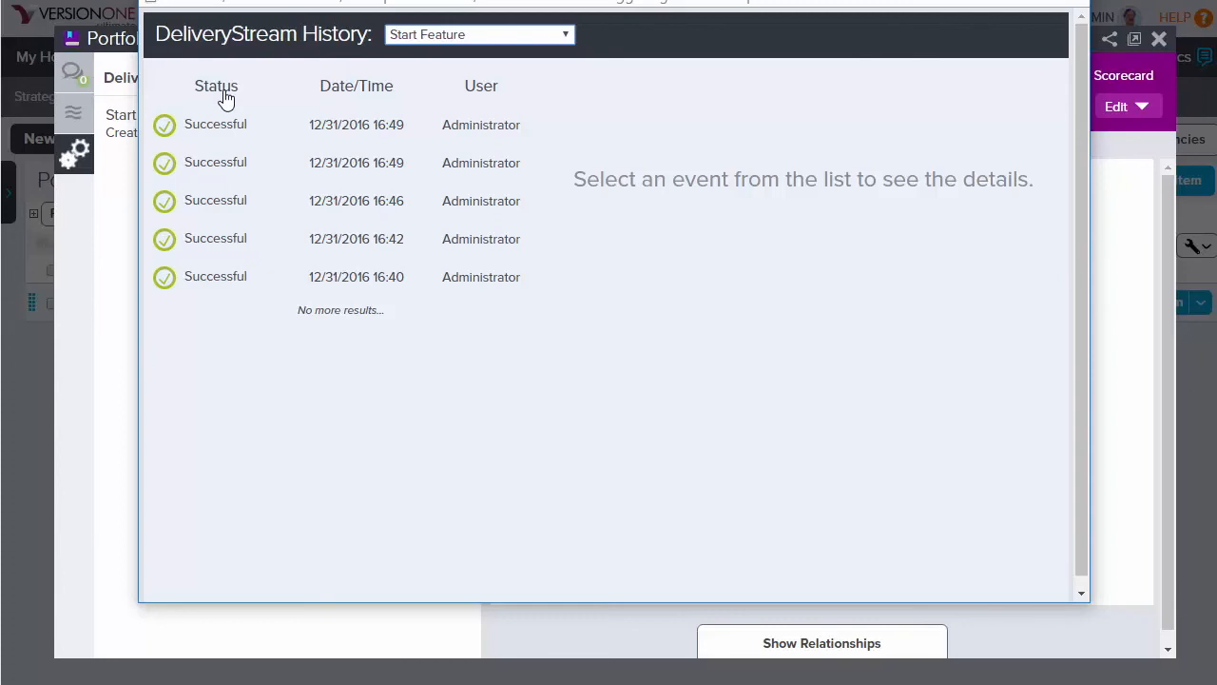
{"action": "left_click", "coordinate": [476, 133]}
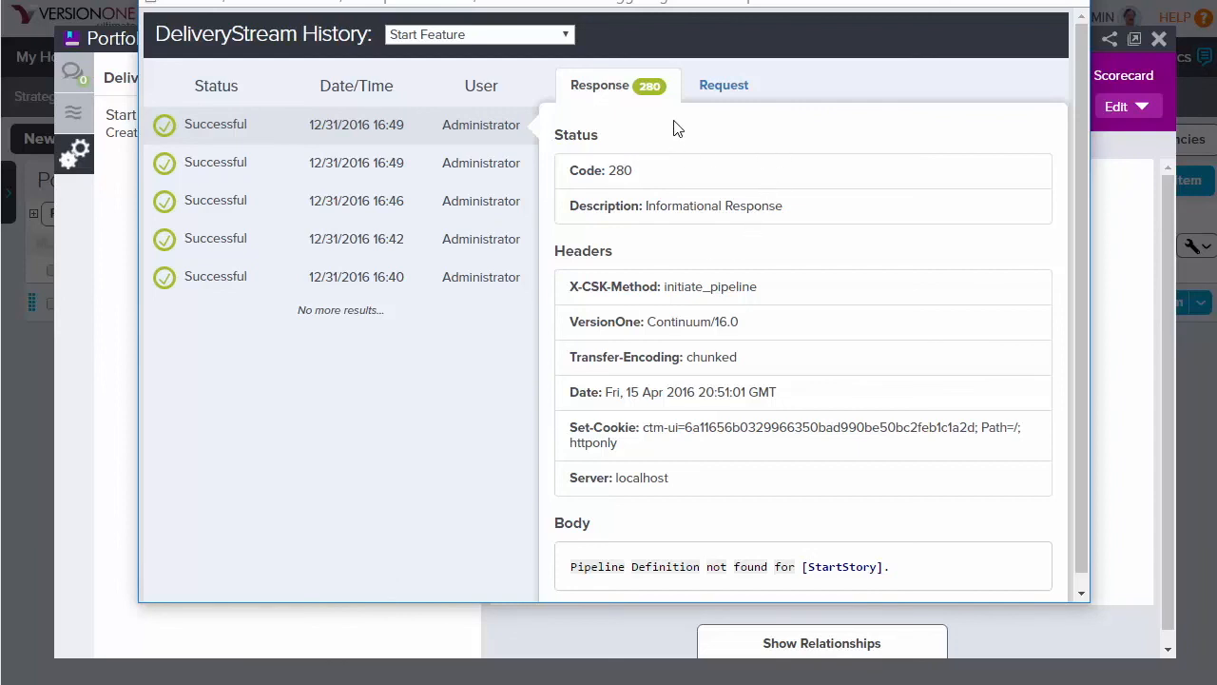
{"action": "left_click", "coordinate": [727, 90]}
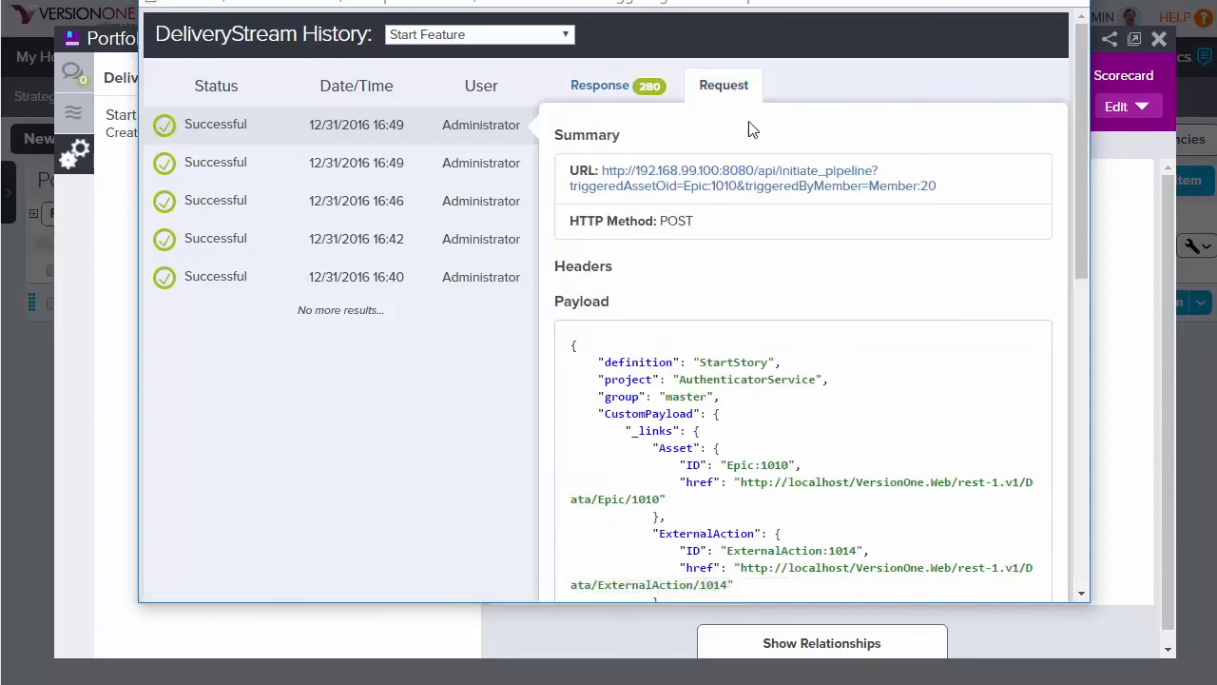
{"action": "mouse_move", "coordinate": [1078, 153]}
{"action": "left_mouse_down"}
{"action": "mouse_move", "coordinate": [1095, 475]}
{"action": "mouse_move", "coordinate": [1091, 140]}
{"action": "left_mouse_up"}
{"action": "left_click", "coordinate": [1068, 0]}
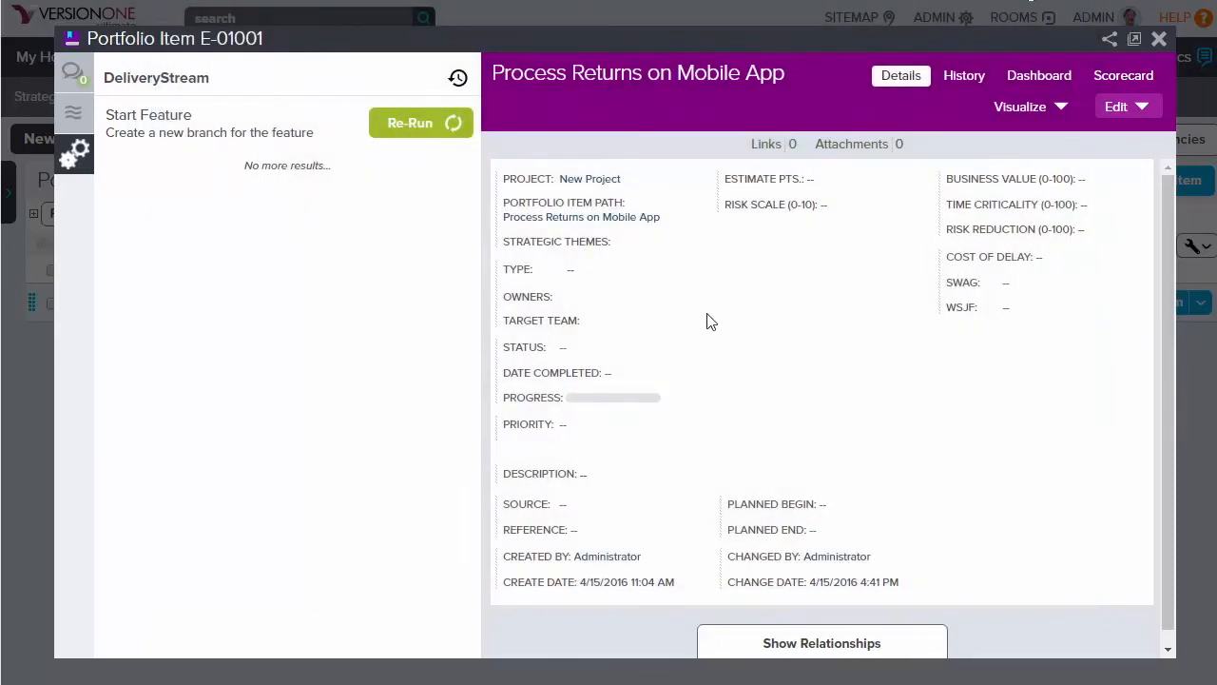